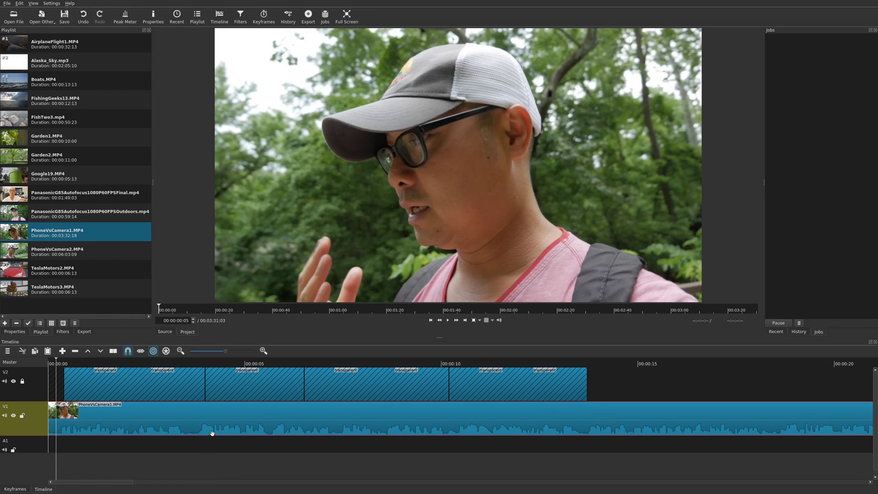
- Play the video to preview the existing subtitles, then return to the timeline start
{"action": "key", "text": "space"}
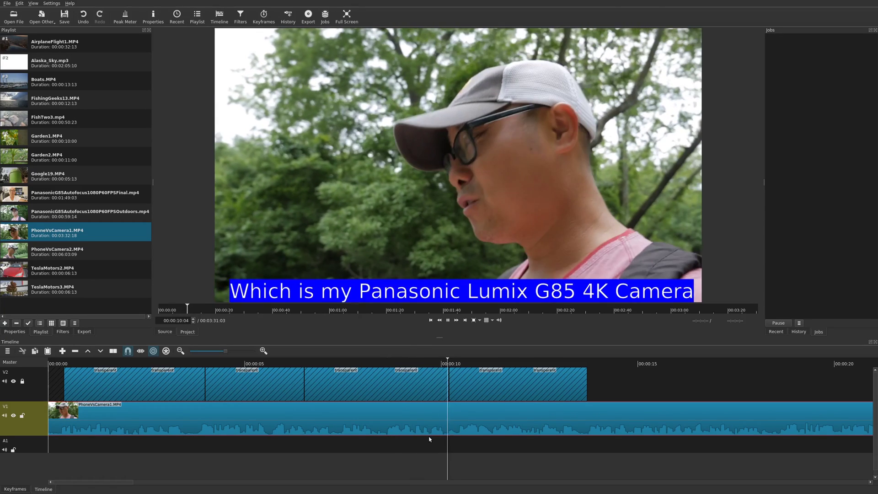
{"action": "key", "text": "space"}
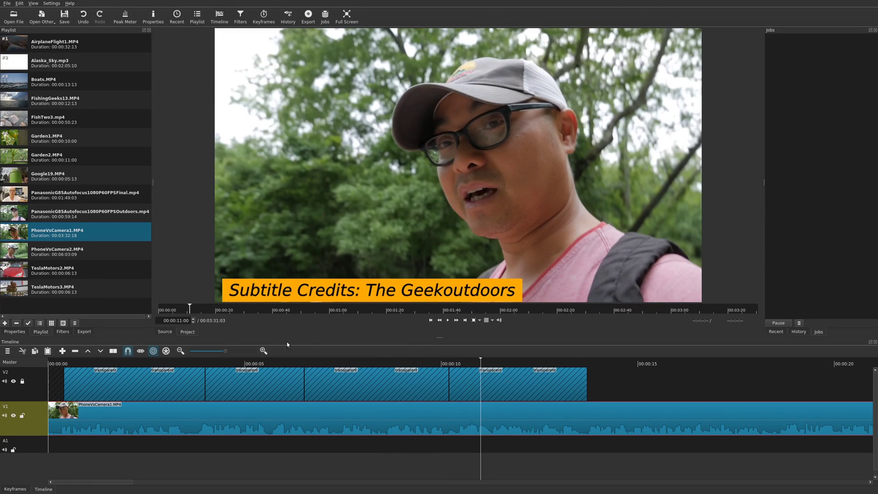
{"action": "left_click", "coordinate": [55, 364]}
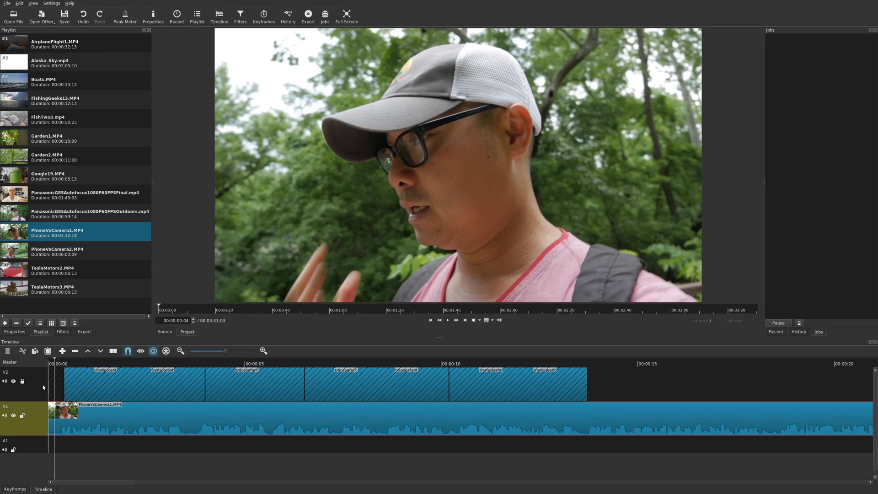
- Hide the subtitle track and insert a new empty video track above the footage
{"action": "left_click", "coordinate": [12, 382]}
{"action": "right_click", "coordinate": [35, 421]}
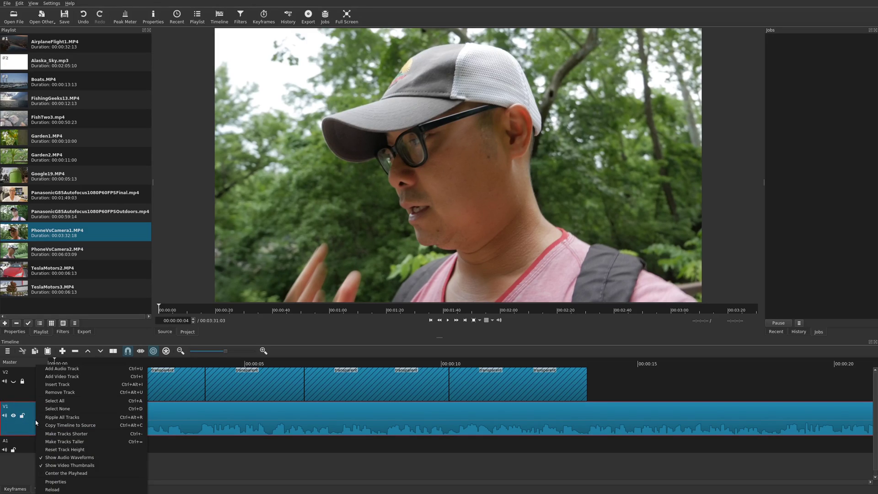
{"action": "left_click", "coordinate": [74, 386]}
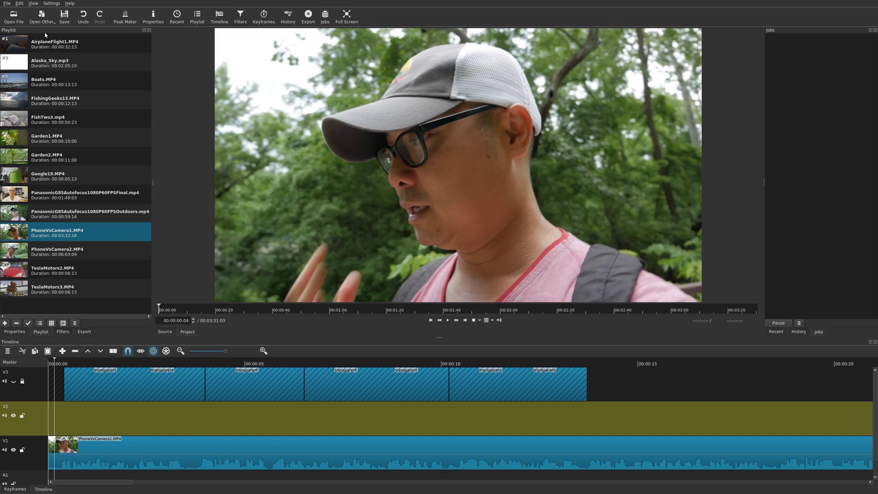
- Generate a Text clip reading 'hey hey what's up?' with a transparent background via Open Other
{"action": "left_click", "coordinate": [42, 17]}
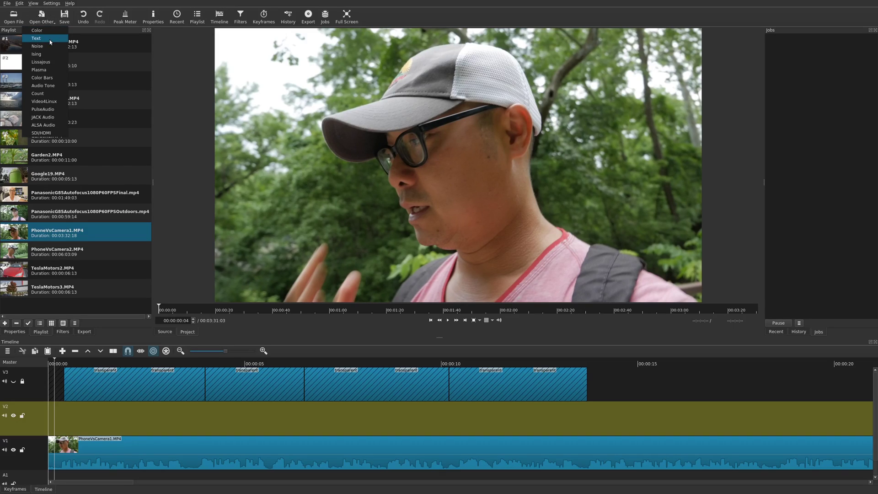
{"action": "left_click", "coordinate": [9, 7]}
{"action": "left_click", "coordinate": [9, 7]}
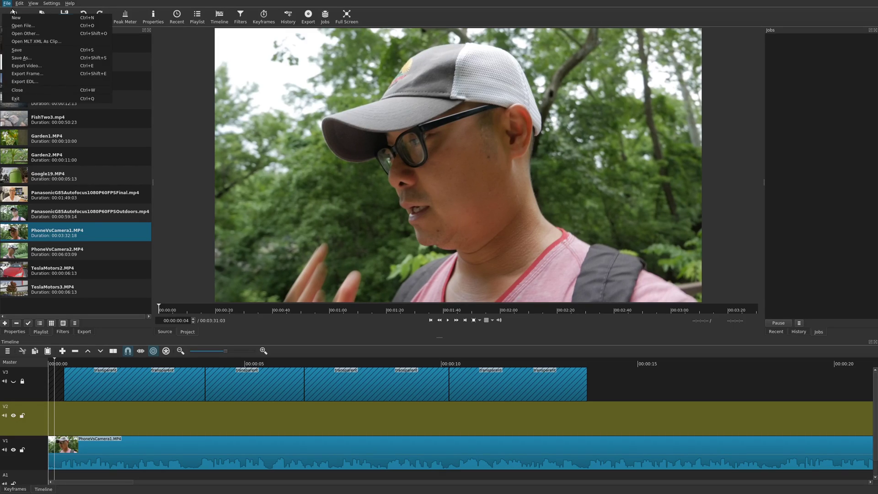
{"action": "left_click", "coordinate": [31, 29]}
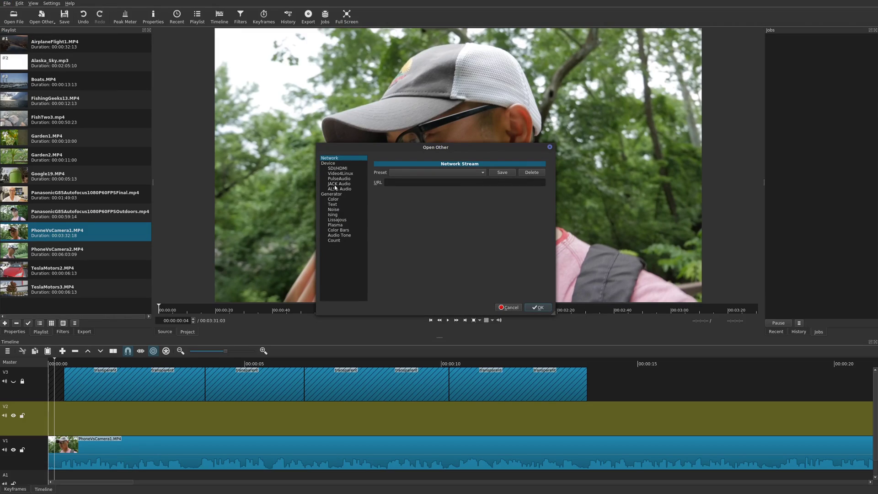
{"action": "left_click", "coordinate": [335, 205]}
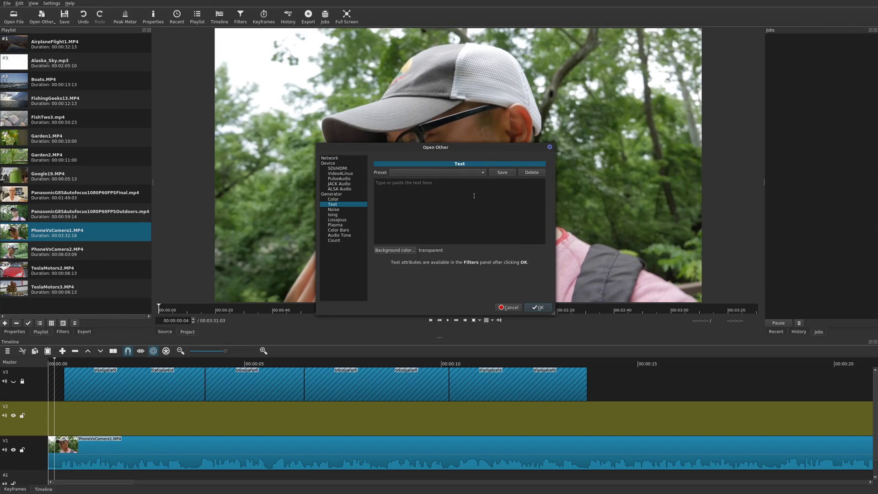
{"action": "type", "text": "hey hey what's up?"}
{"action": "left_click", "coordinate": [535, 310]}
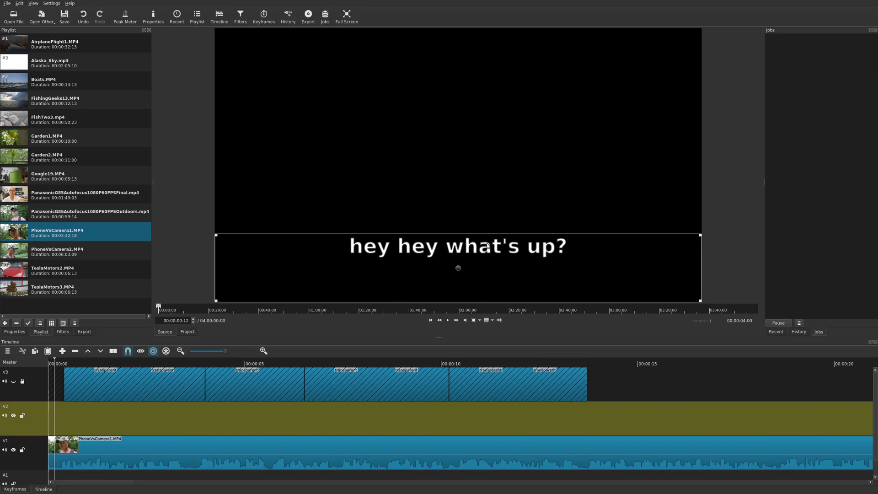
- Drag the text clip to the start of V2 and play it over the footage to preview
{"action": "left_click_drag", "start_coordinate": [487, 246], "coordinate": [58, 418]}
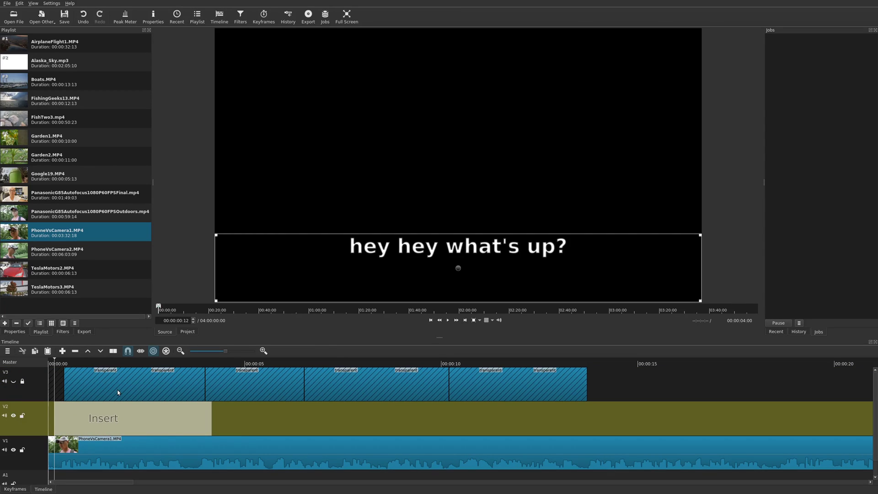
{"action": "key", "text": "space"}
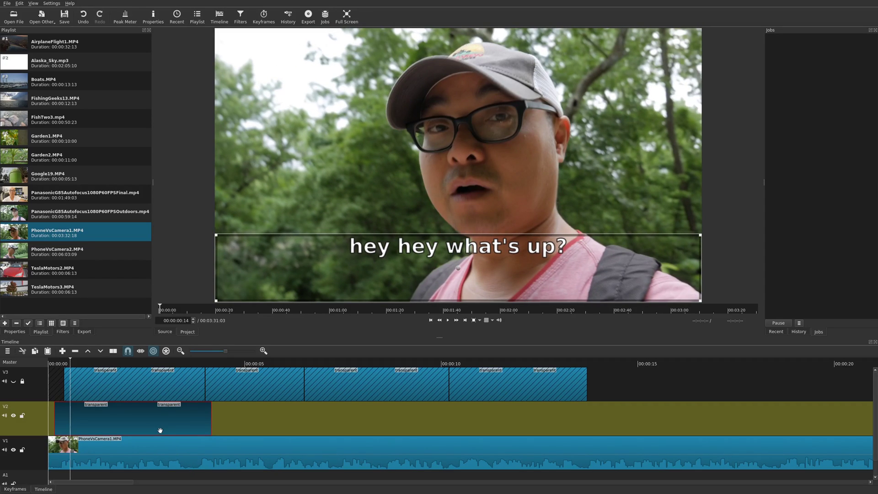
{"action": "left_click", "coordinate": [155, 459]}
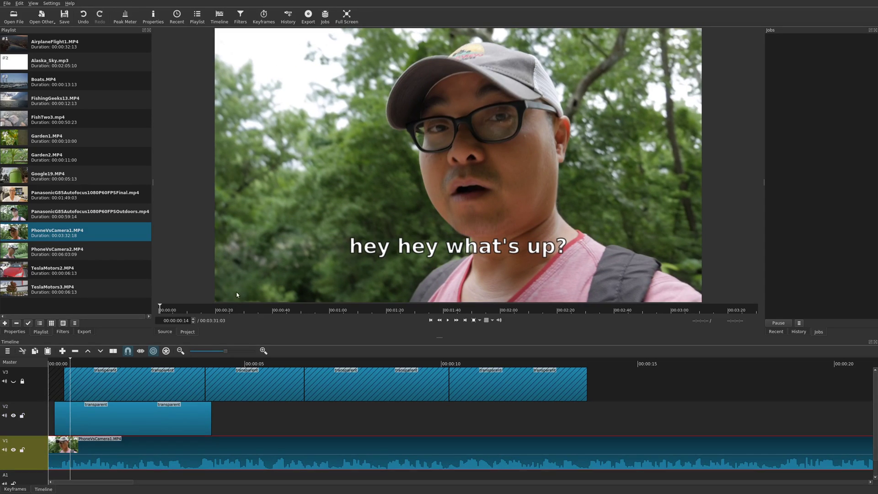
{"action": "key", "text": "space"}
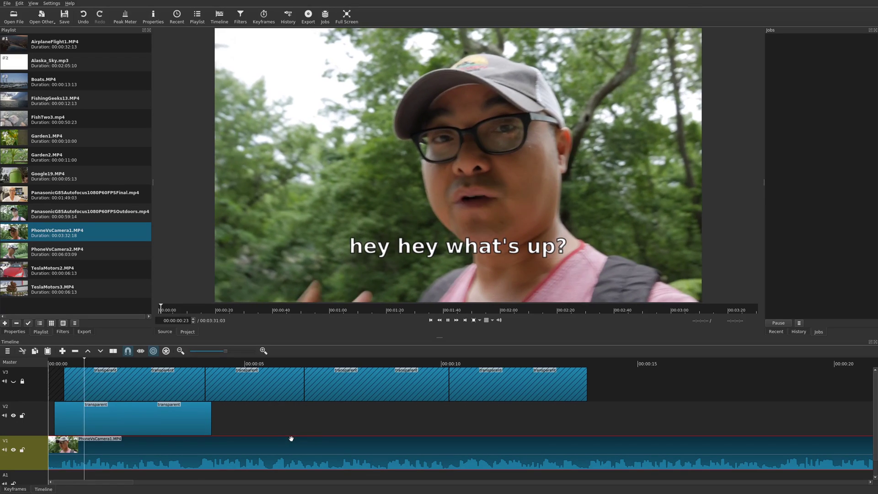
{"action": "key", "text": "space"}
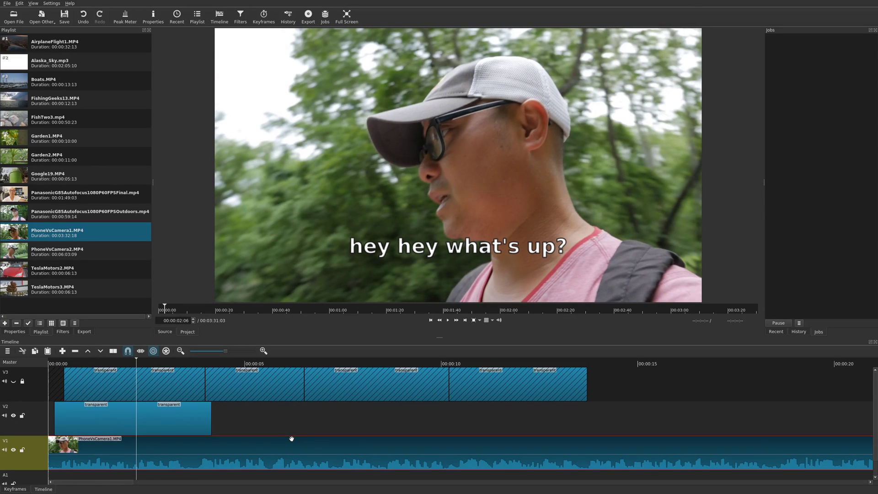
{"action": "key", "text": "Left"}
{"action": "key", "text": "Left"}
{"action": "key", "text": "Left"}
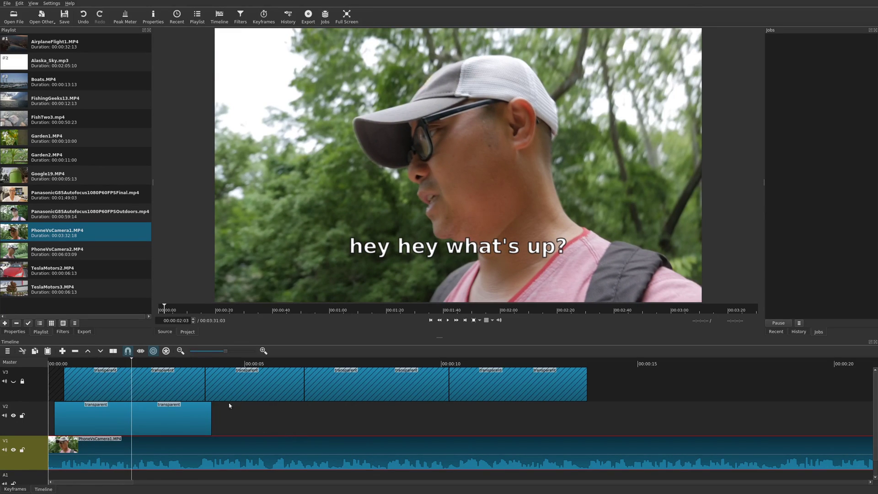
- Set the V2 caption's Text: Simple filter to Center horizontal fit and Bottom vertical fit
{"action": "left_click", "coordinate": [128, 424]}
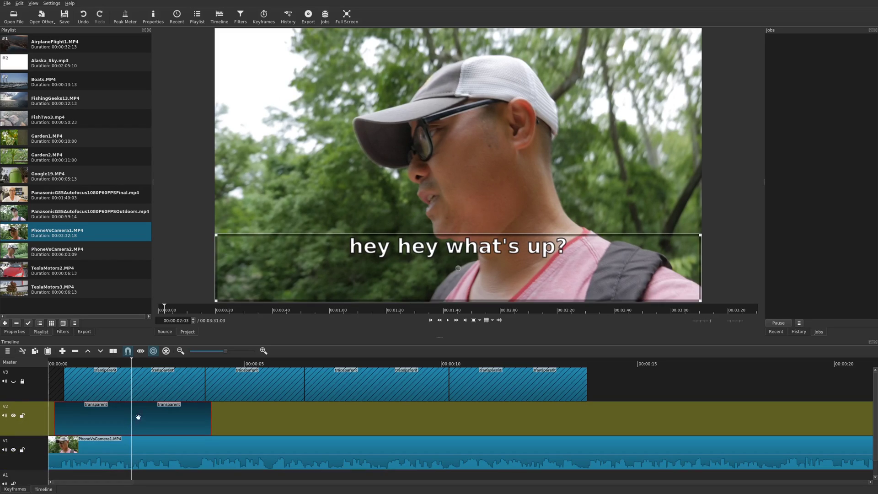
{"action": "left_click", "coordinate": [60, 331]}
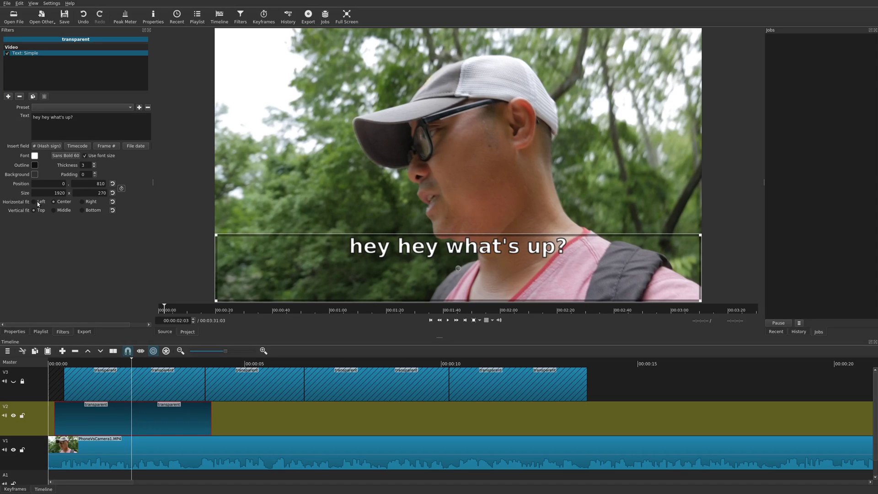
{"action": "left_click", "coordinate": [82, 203]}
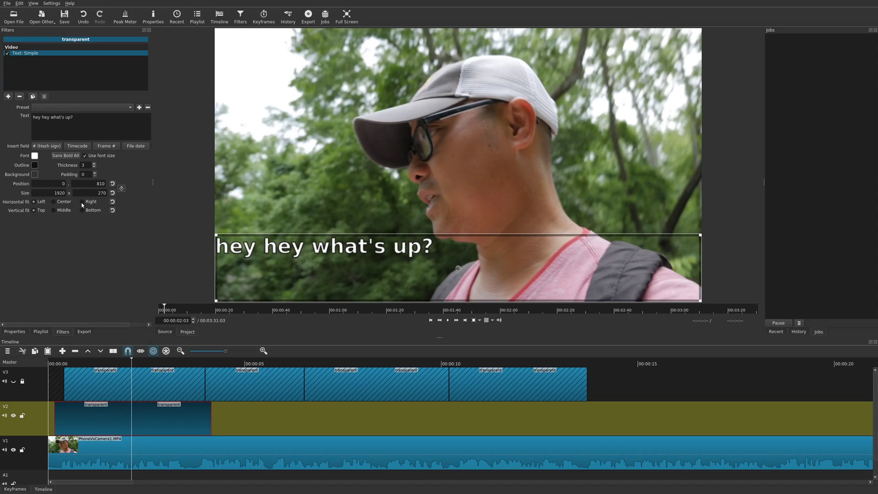
{"action": "left_click", "coordinate": [56, 205]}
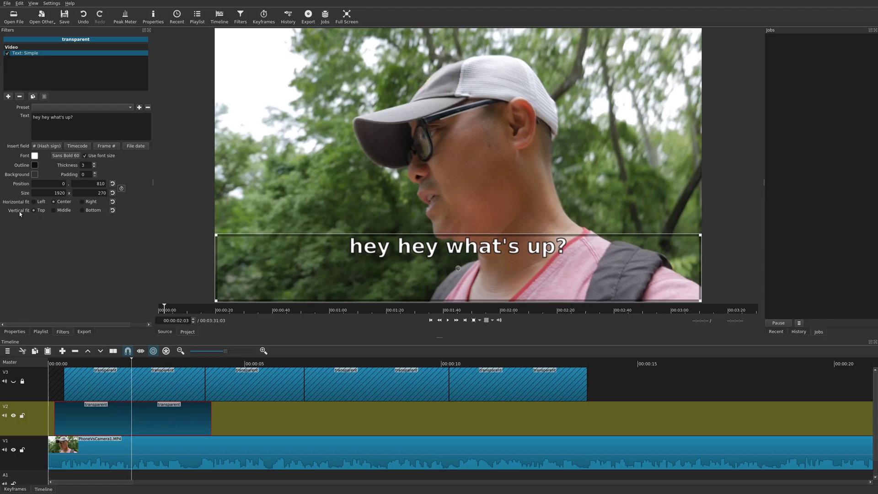
{"action": "left_click", "coordinate": [54, 212]}
{"action": "left_click", "coordinate": [83, 211]}
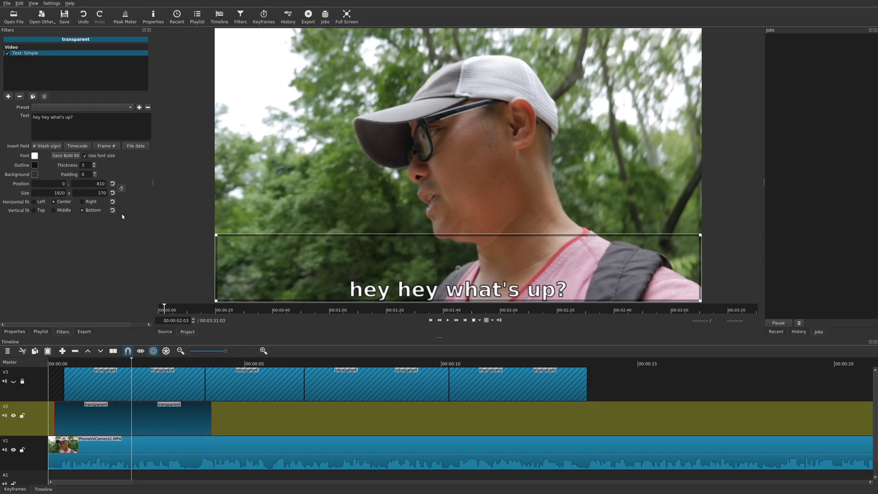
{"action": "left_click", "coordinate": [54, 363]}
- Play the footage to preview the repositioned caption
{"action": "left_click", "coordinate": [105, 457]}
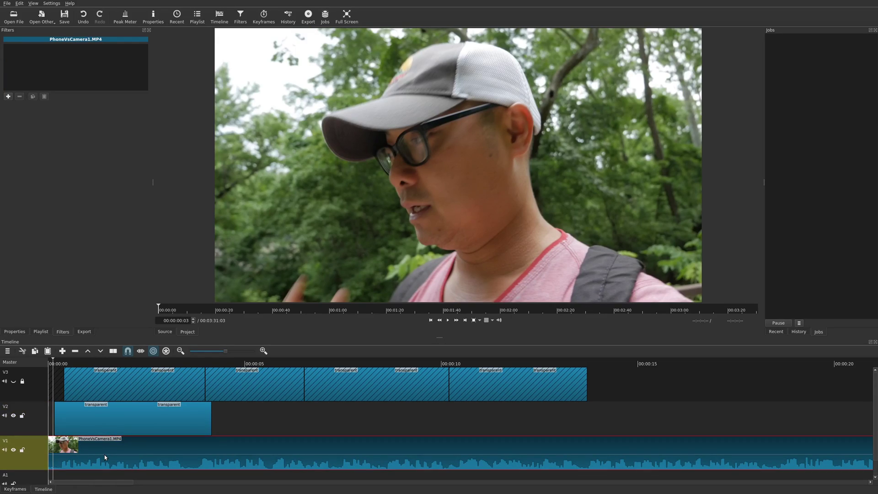
{"action": "key", "text": "space"}
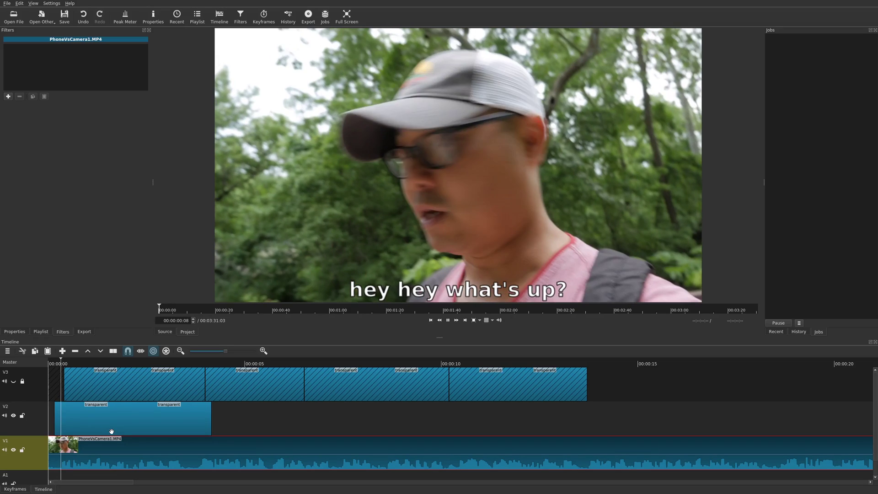
{"action": "key", "text": "space"}
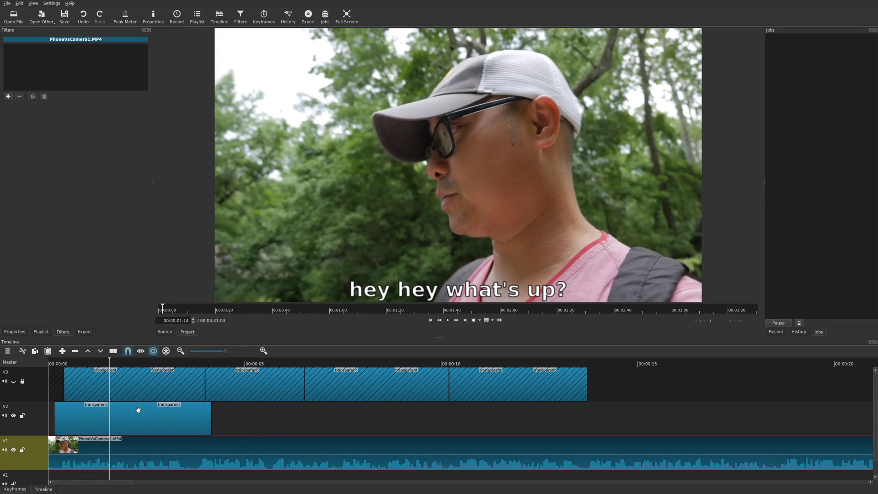
- Lower the V2 caption's Outline Thickness from 3 to 0
{"action": "left_click", "coordinate": [132, 417]}
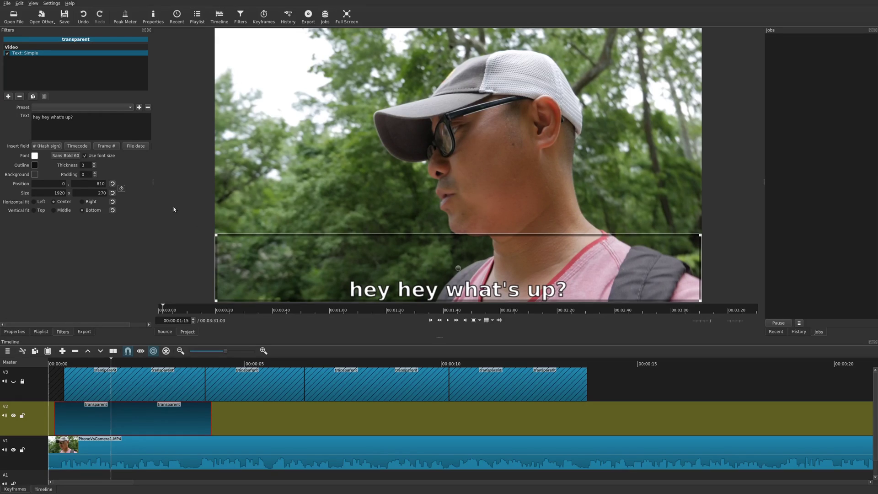
{"action": "left_click", "coordinate": [94, 167]}
{"action": "left_click", "coordinate": [94, 167]}
{"action": "left_click", "coordinate": [94, 168]}
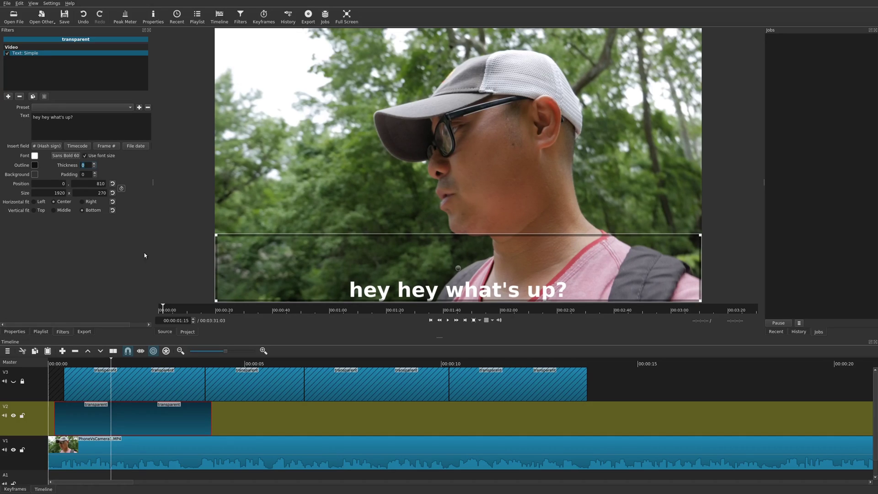
- Set the caption's background colour to blue
{"action": "left_click", "coordinate": [37, 174]}
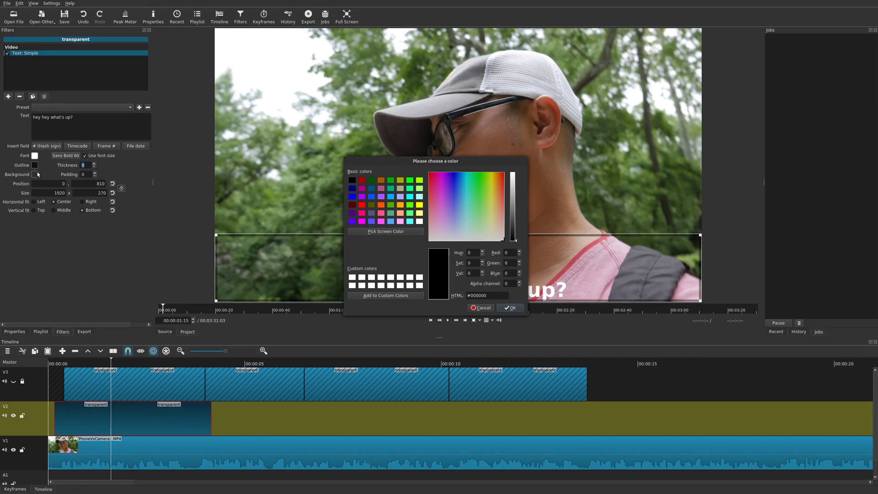
{"action": "left_click", "coordinate": [352, 197]}
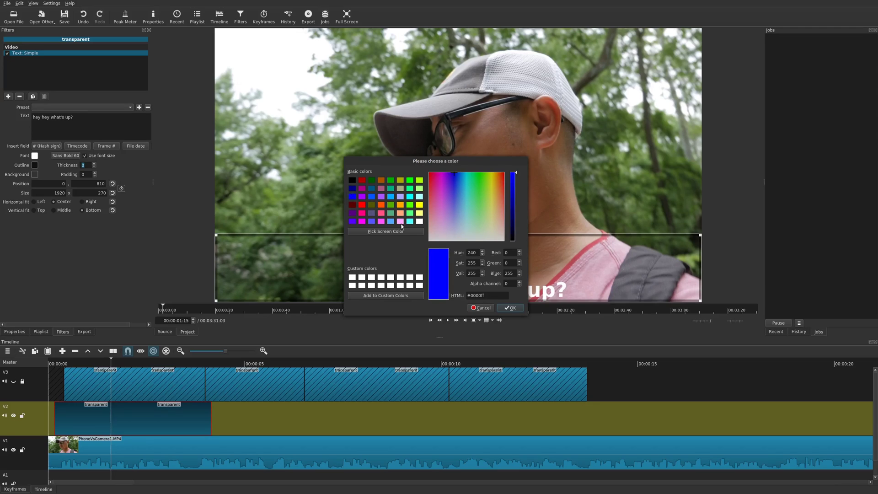
{"action": "left_click", "coordinate": [509, 308]}
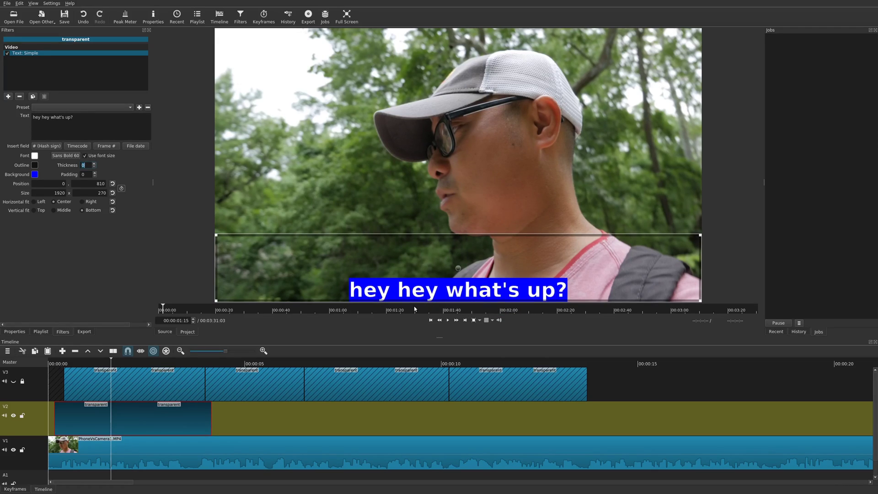
- Adjust the padding around the caption to 2
{"action": "left_click", "coordinate": [94, 176]}
{"action": "left_click", "coordinate": [94, 173]}
{"action": "left_click", "coordinate": [95, 174]}
{"action": "left_click", "coordinate": [94, 173]}
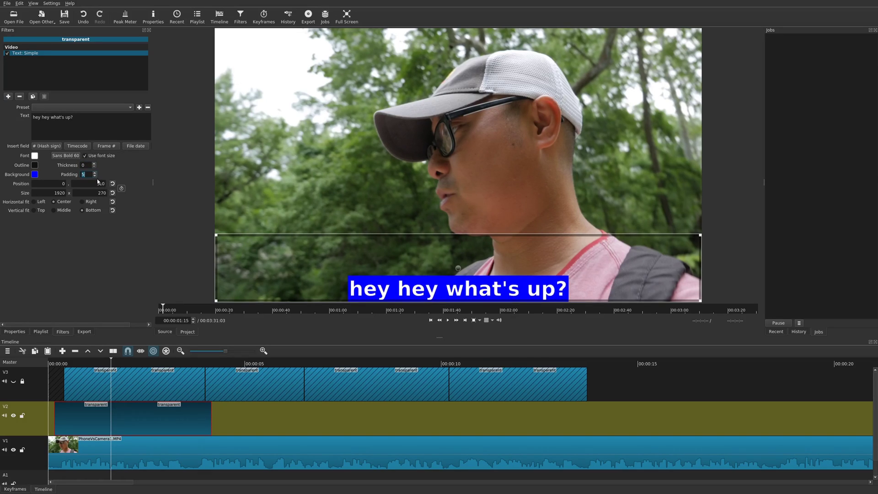
{"action": "left_click", "coordinate": [95, 177]}
{"action": "left_click", "coordinate": [95, 174]}
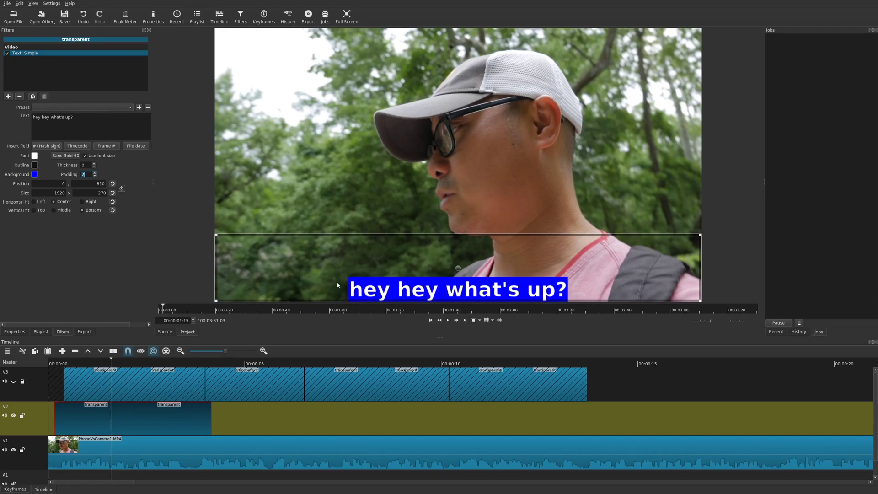
{"action": "left_click", "coordinate": [34, 118]}
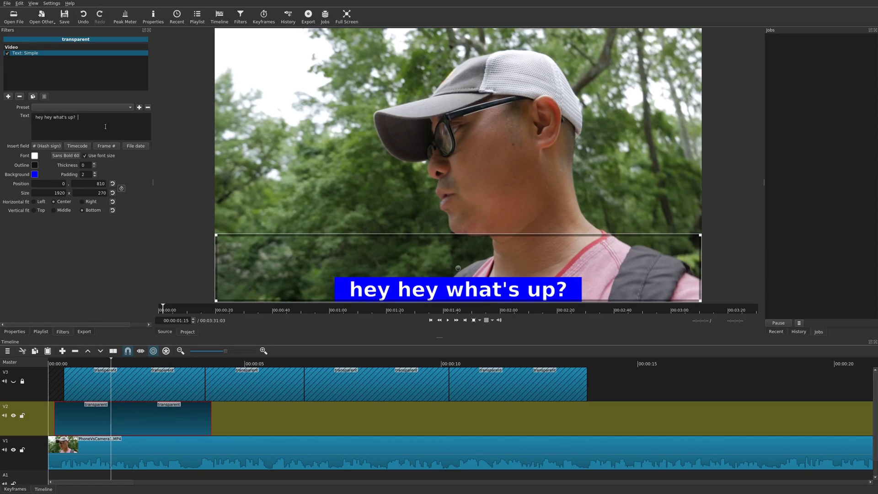
- Delete the leading and trailing spaces from the caption, then play from the start to check
{"action": "key", "text": "BackSpace"}
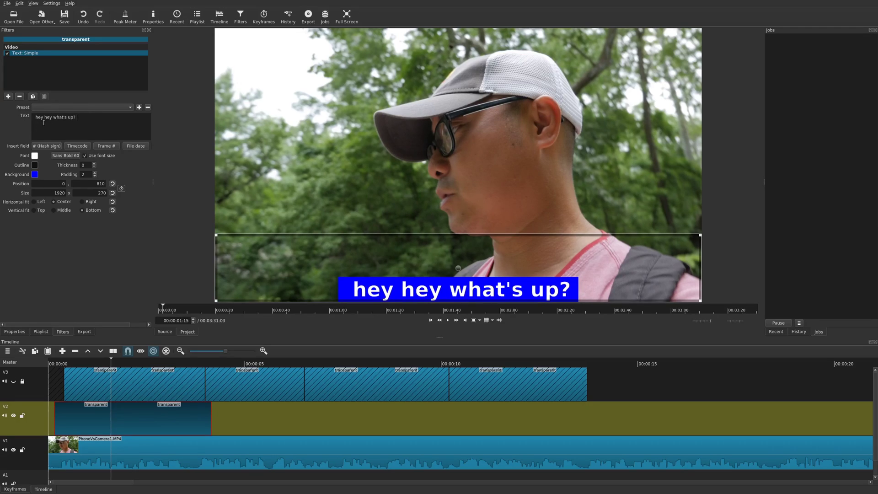
{"action": "key", "text": "BackSpace"}
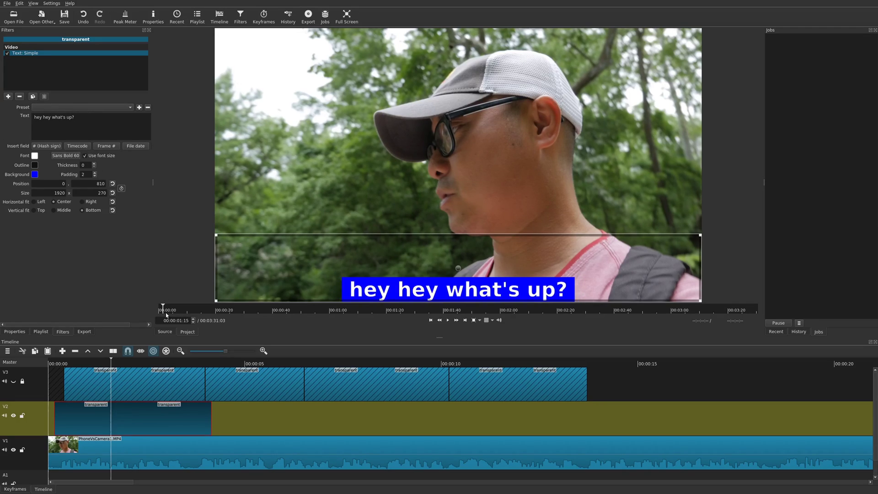
{"action": "left_click", "coordinate": [52, 364]}
{"action": "left_click", "coordinate": [123, 466]}
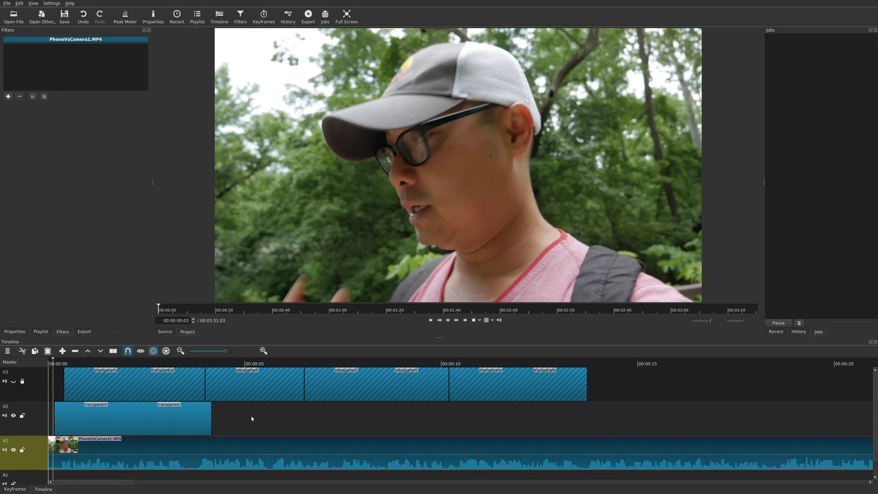
{"action": "key", "text": "space"}
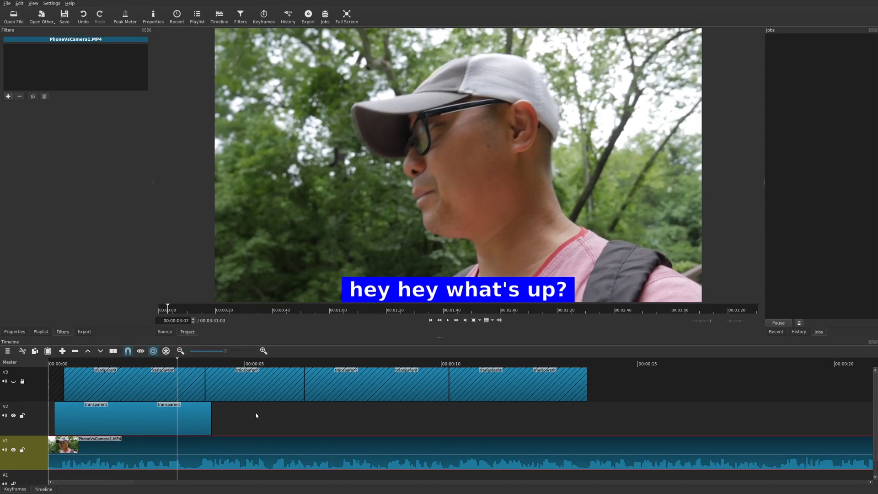
{"action": "key", "text": "space"}
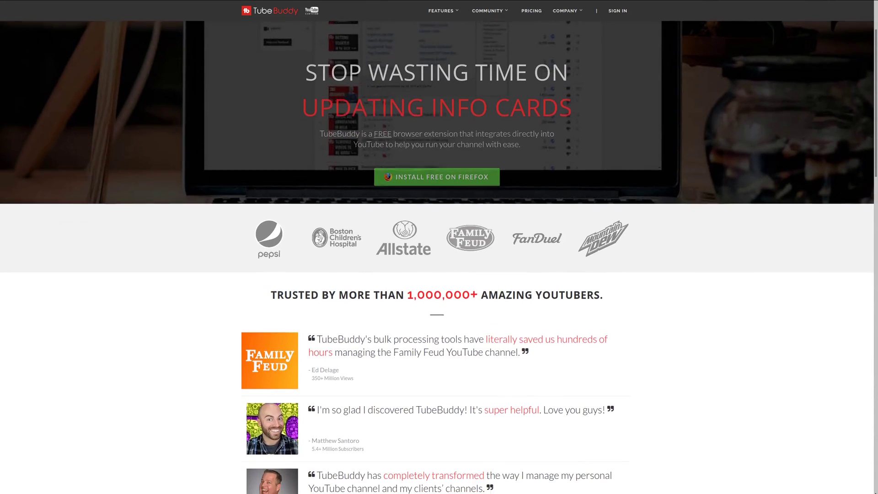
- Scroll down the TubeBuddy homepage past the testimonials to the working-within-YouTube section
{"action": "scroll", "coordinate": [437, 256], "scroll_direction": "down", "scroll_amount": 3}
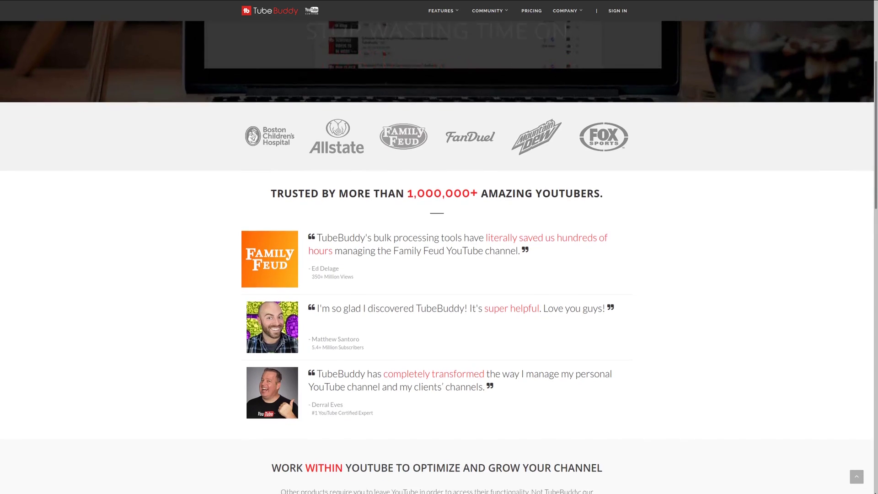
{"action": "scroll", "coordinate": [437, 256], "scroll_direction": "down", "scroll_amount": 2}
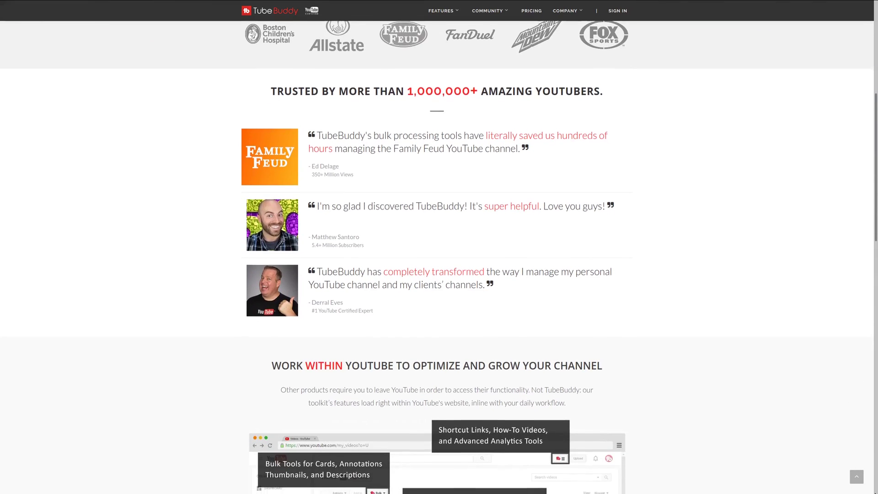
{"action": "scroll", "coordinate": [437, 256], "scroll_direction": "down", "scroll_amount": 2}
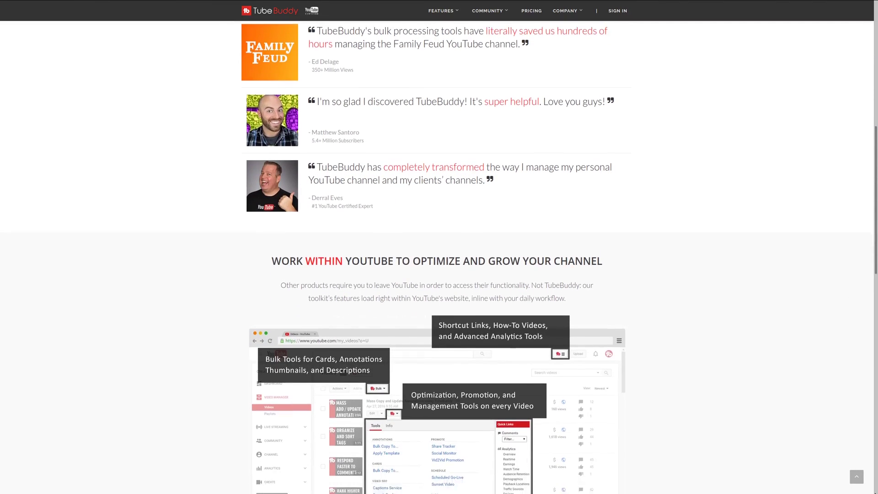
{"action": "scroll", "coordinate": [437, 256], "scroll_direction": "down", "scroll_amount": 2}
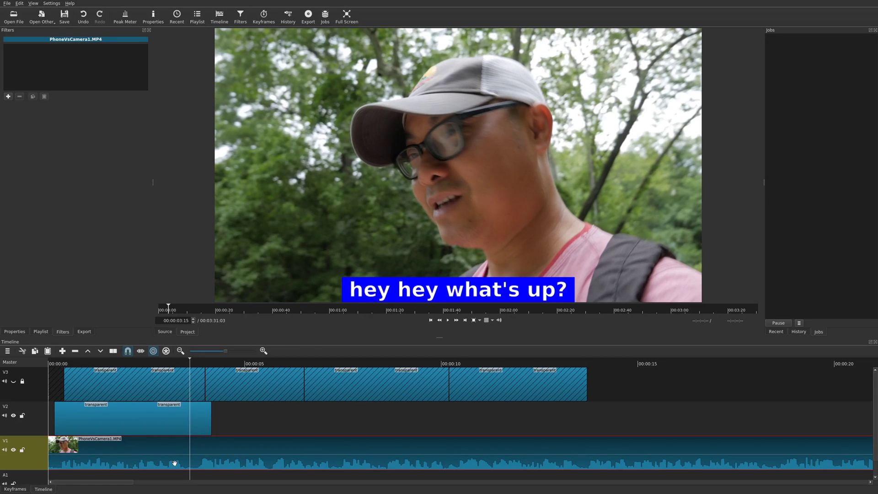
- Trim the end of the V2 subtitle clip shorter and paste a copy right after it
{"action": "left_click", "coordinate": [146, 420]}
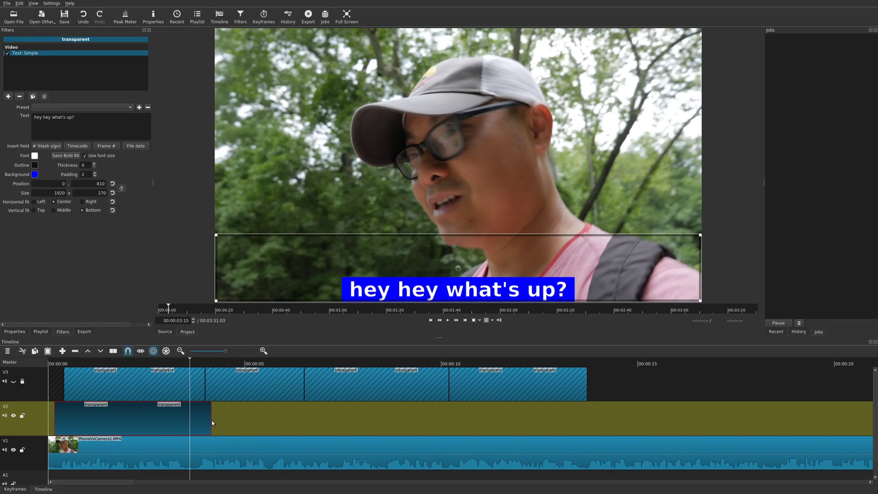
{"action": "left_click_drag", "start_coordinate": [211, 422], "coordinate": [190, 424]}
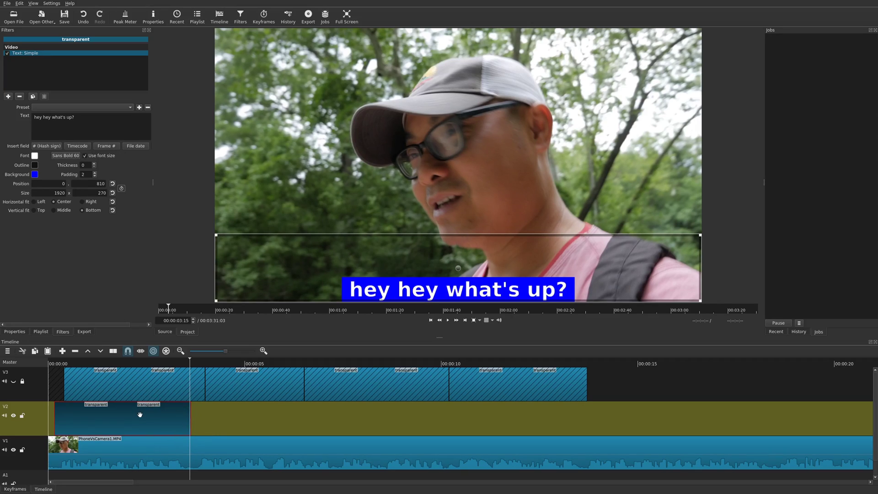
{"action": "left_click", "coordinate": [192, 361]}
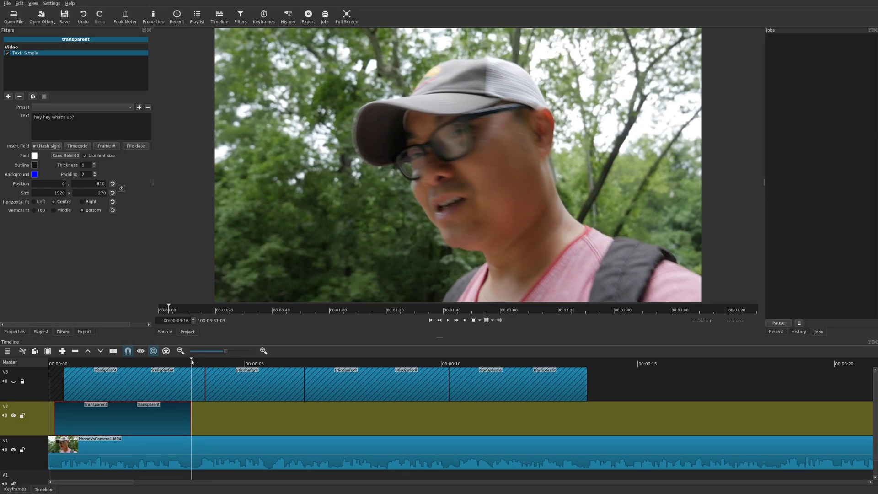
{"action": "key", "text": "ctrl+v"}
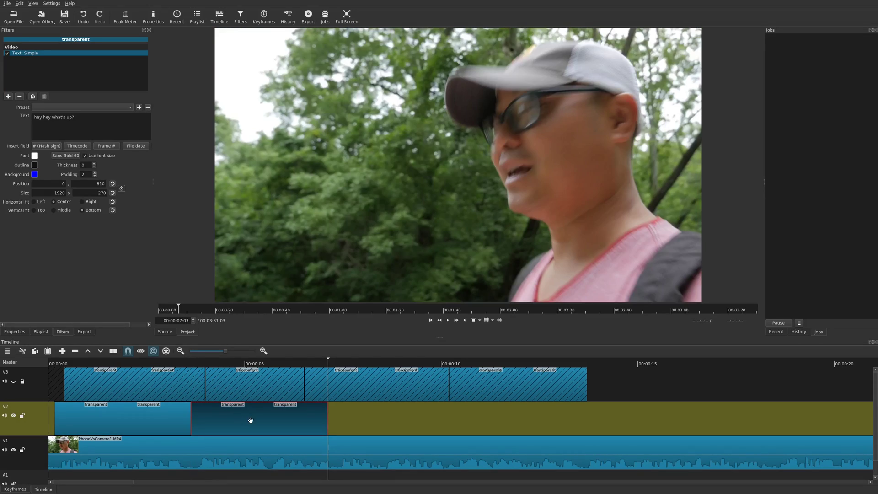
- Preview the pasted copy and play back across both subtitle clips
{"action": "left_click", "coordinate": [205, 362]}
{"action": "left_click", "coordinate": [238, 422]}
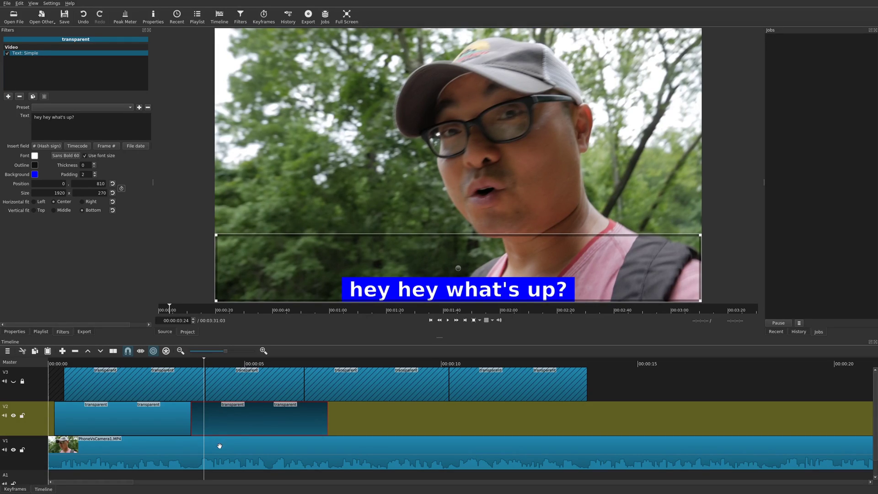
{"action": "left_click", "coordinate": [177, 366]}
{"action": "key", "text": "space"}
{"action": "key", "text": "space"}
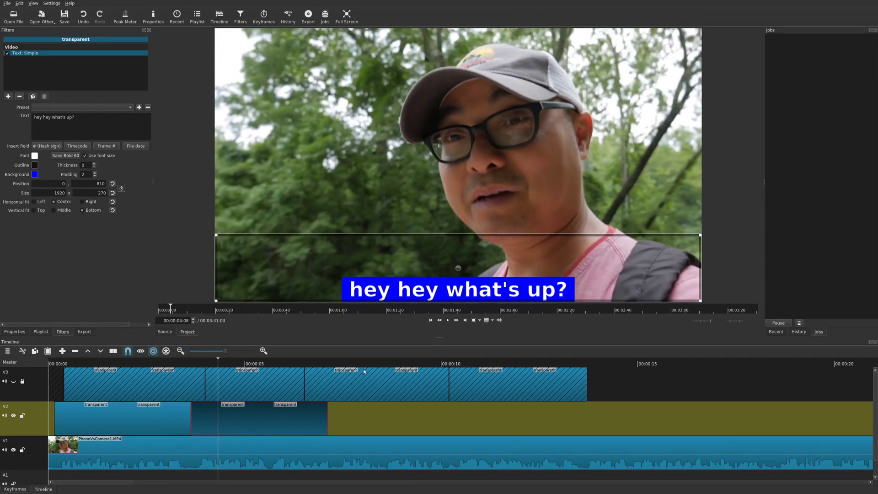
{"action": "key", "text": "Right"}
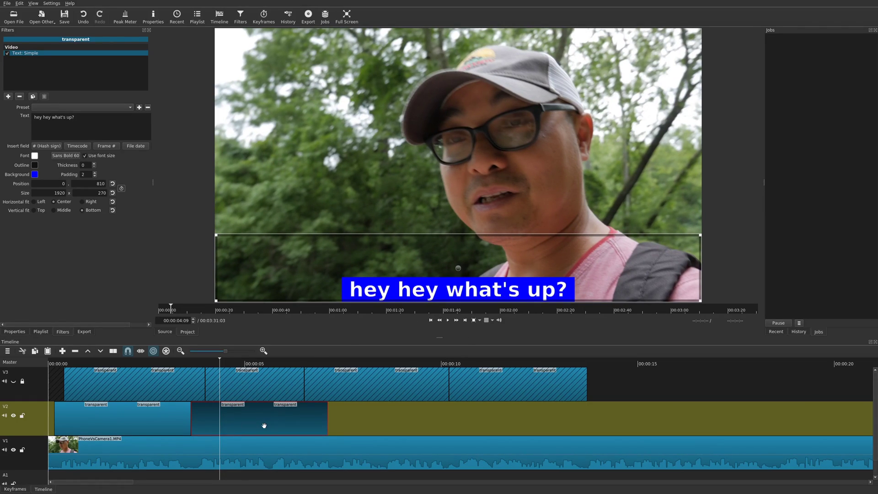
- Set the caption background colour's alpha to 0, removing the blue box
{"action": "left_click", "coordinate": [36, 178]}
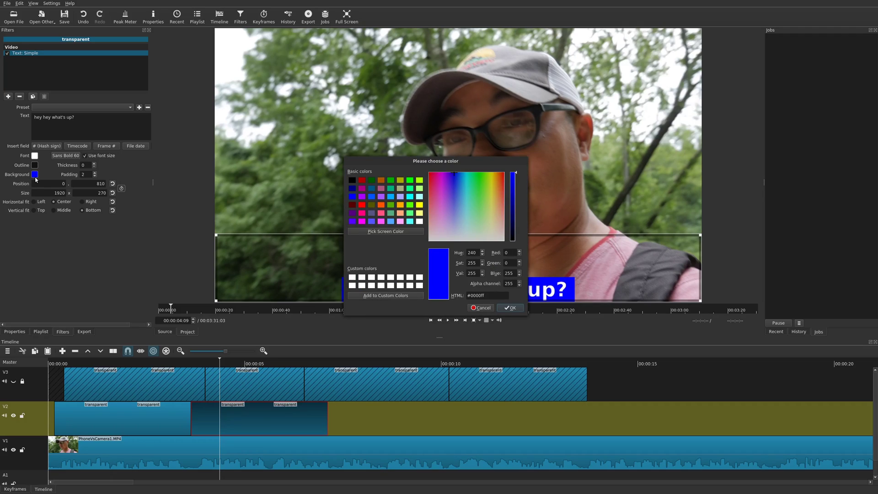
{"action": "double_click", "coordinate": [516, 283]}
{"action": "type", "text": "0"}
{"action": "left_click", "coordinate": [514, 308]}
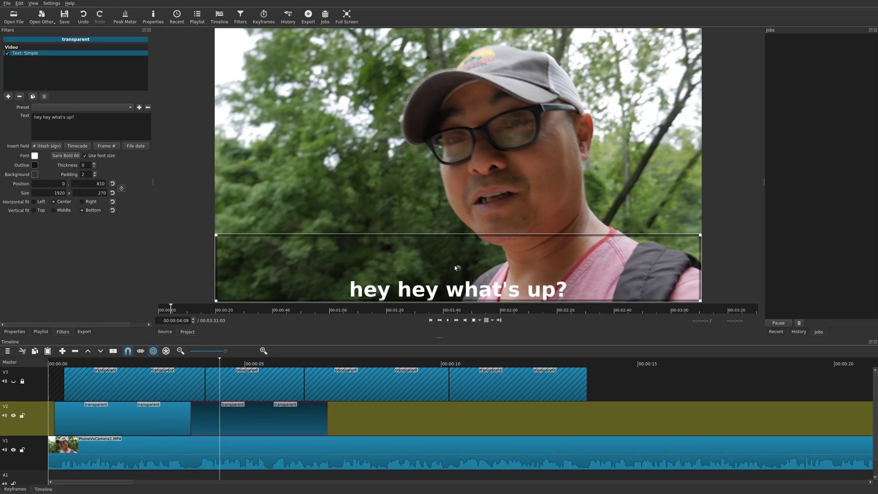
- Resize the second caption's text box to 1705 x 209 and position it at 112, 841 near the bottom
{"action": "left_click_drag", "start_coordinate": [459, 270], "coordinate": [464, 185]}
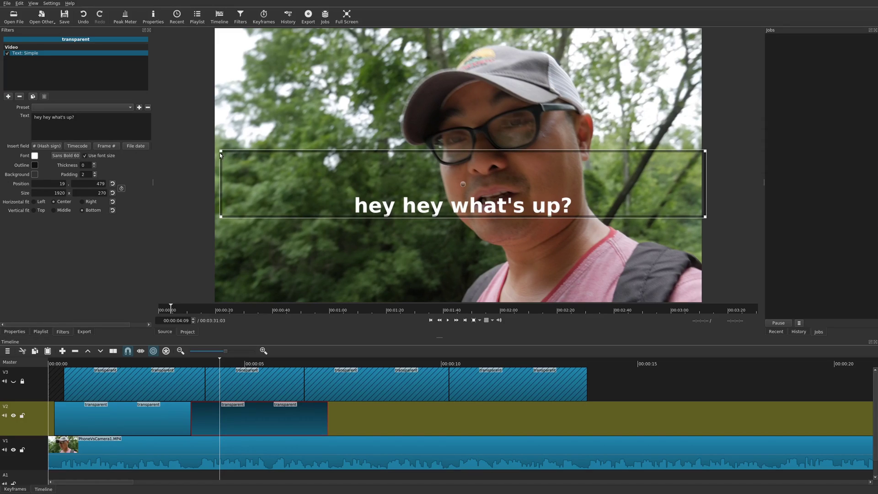
{"action": "left_click_drag", "start_coordinate": [220, 155], "coordinate": [281, 169]}
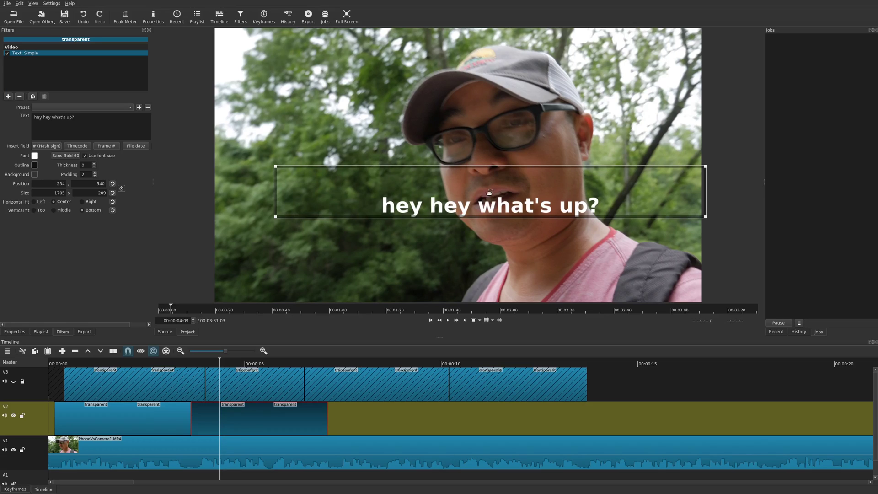
{"action": "left_click_drag", "start_coordinate": [489, 193], "coordinate": [457, 269]}
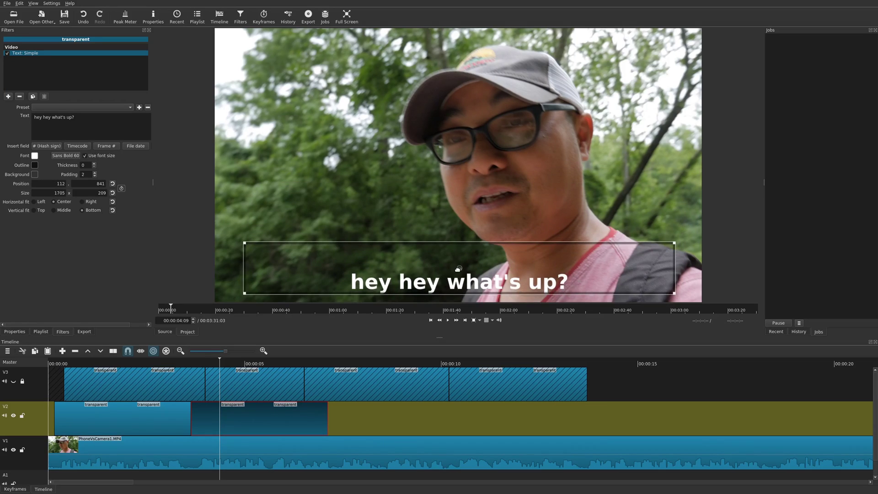